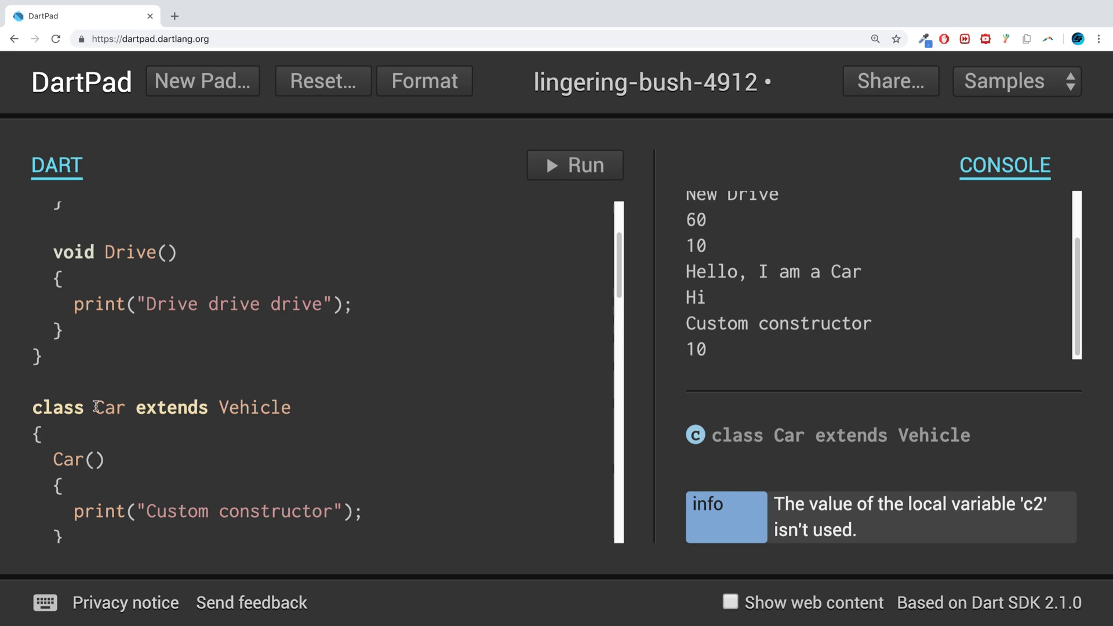
{"action": "scroll", "coordinate": [129, 445], "scroll_direction": "up", "scroll_amount": 3}
{"action": "left_click_drag", "start_coordinate": [144, 420], "coordinate": [58, 264]}
{"action": "scroll", "coordinate": [104, 288], "scroll_direction": "down", "scroll_amount": 3}
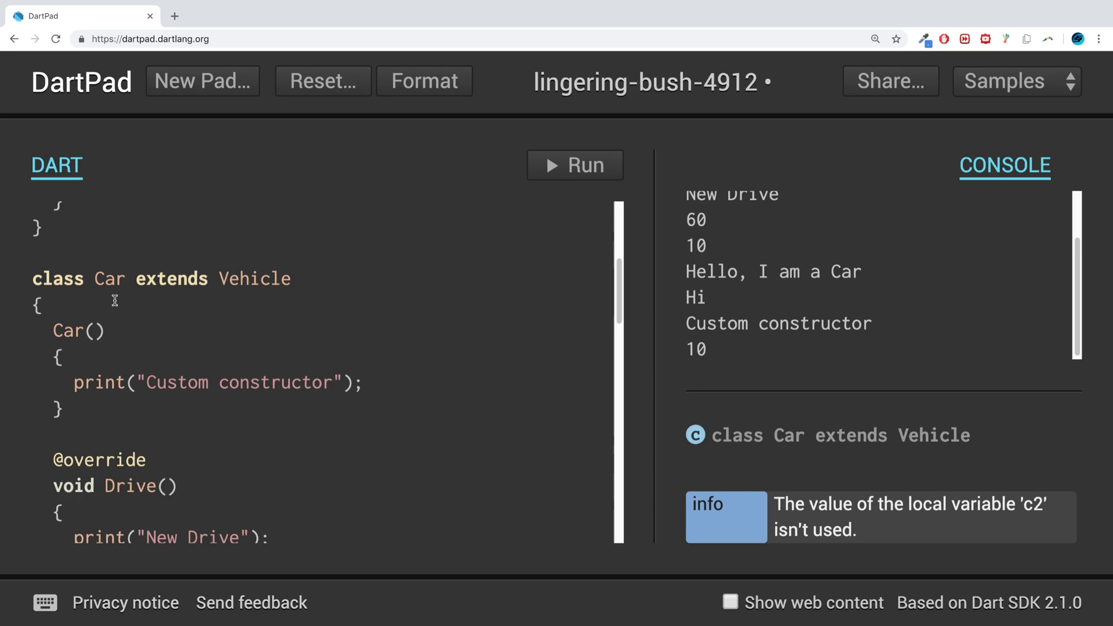
{"action": "left_click_drag", "start_coordinate": [130, 387], "coordinate": [106, 308]}
{"action": "scroll", "coordinate": [106, 308], "scroll_direction": "up", "scroll_amount": 3}
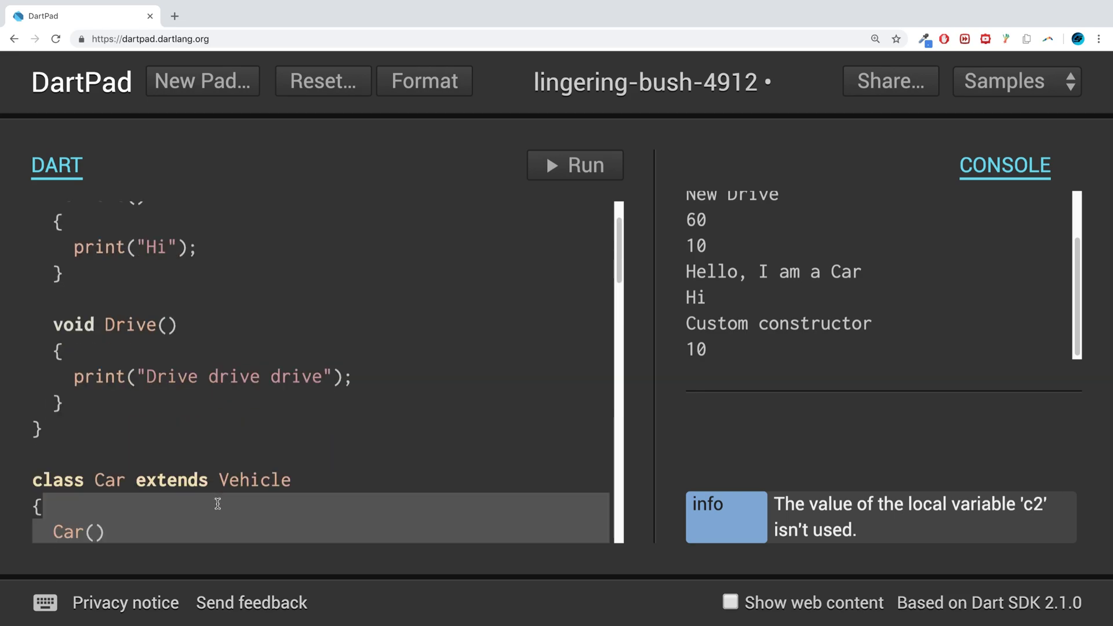
{"action": "left_click_drag", "start_coordinate": [65, 405], "coordinate": [26, 325]}
- Deselect the code and rerun the program to refresh the console output
{"action": "left_click", "coordinate": [104, 373]}
{"action": "scroll", "coordinate": [104, 374], "scroll_direction": "down", "scroll_amount": 3}
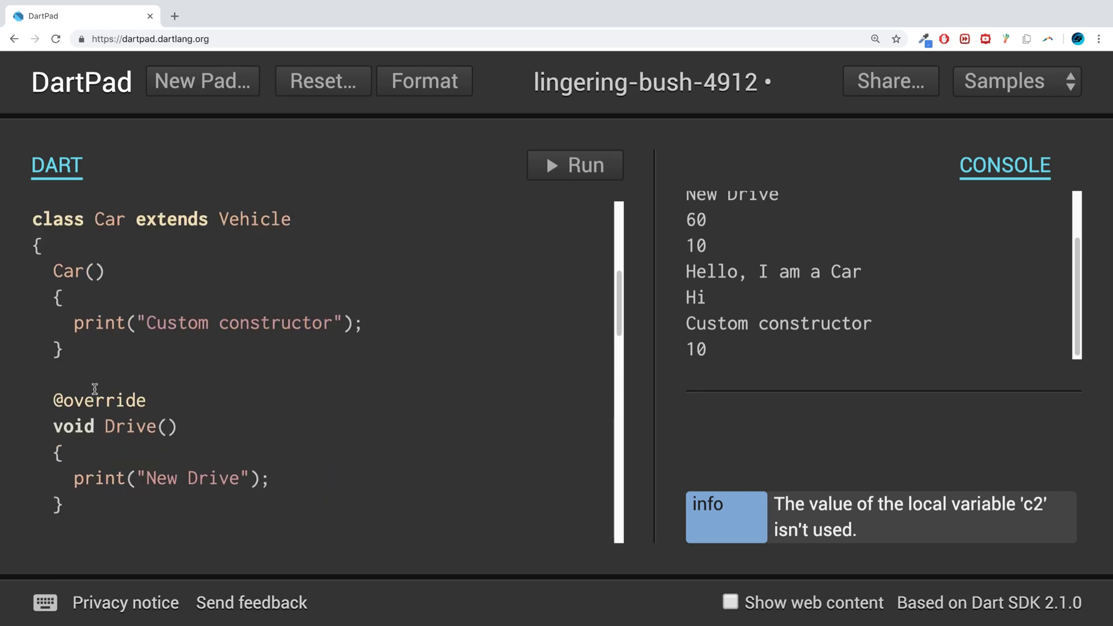
{"action": "left_click_drag", "start_coordinate": [65, 489], "coordinate": [29, 385]}
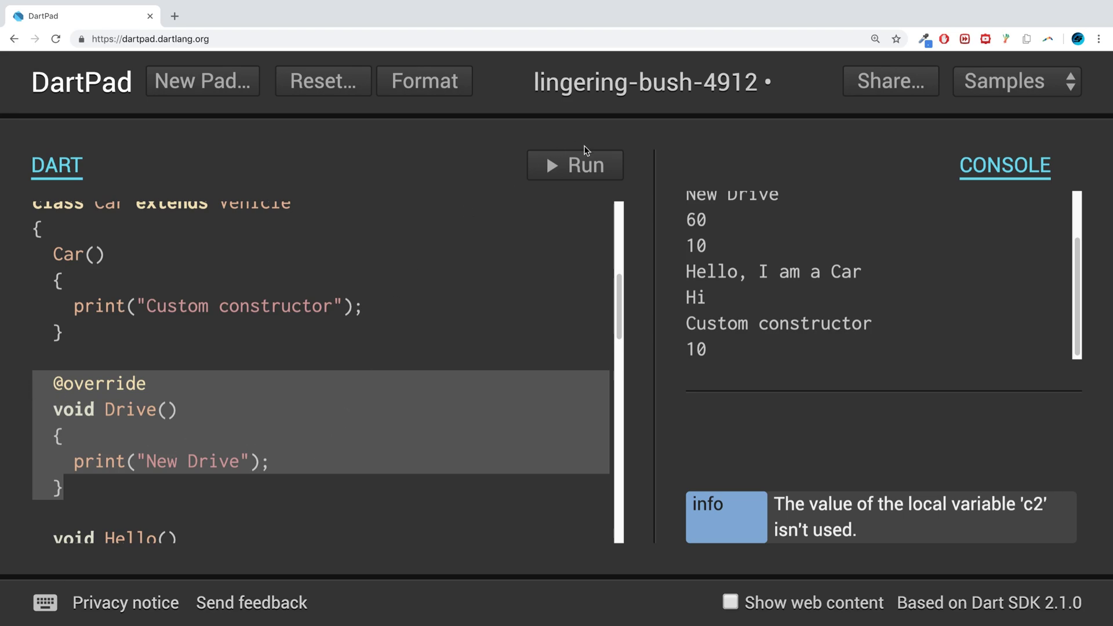
{"action": "scroll", "coordinate": [591, 261], "scroll_direction": "up", "scroll_amount": 1}
{"action": "scroll", "coordinate": [709, 305], "scroll_direction": "up", "scroll_amount": 2}
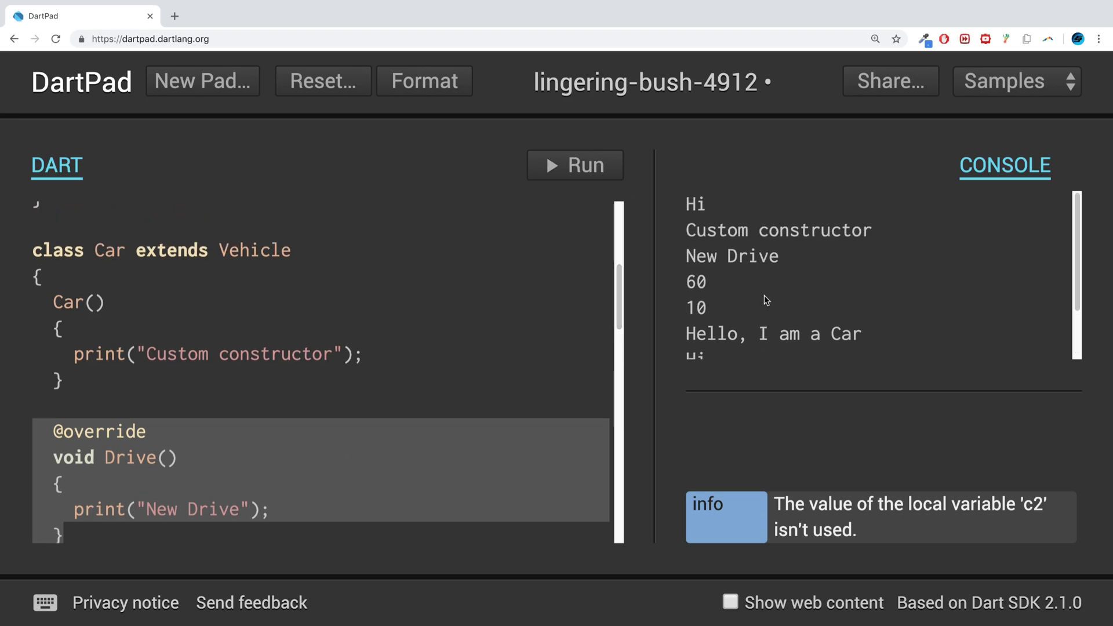
{"action": "left_click", "coordinate": [574, 166]}
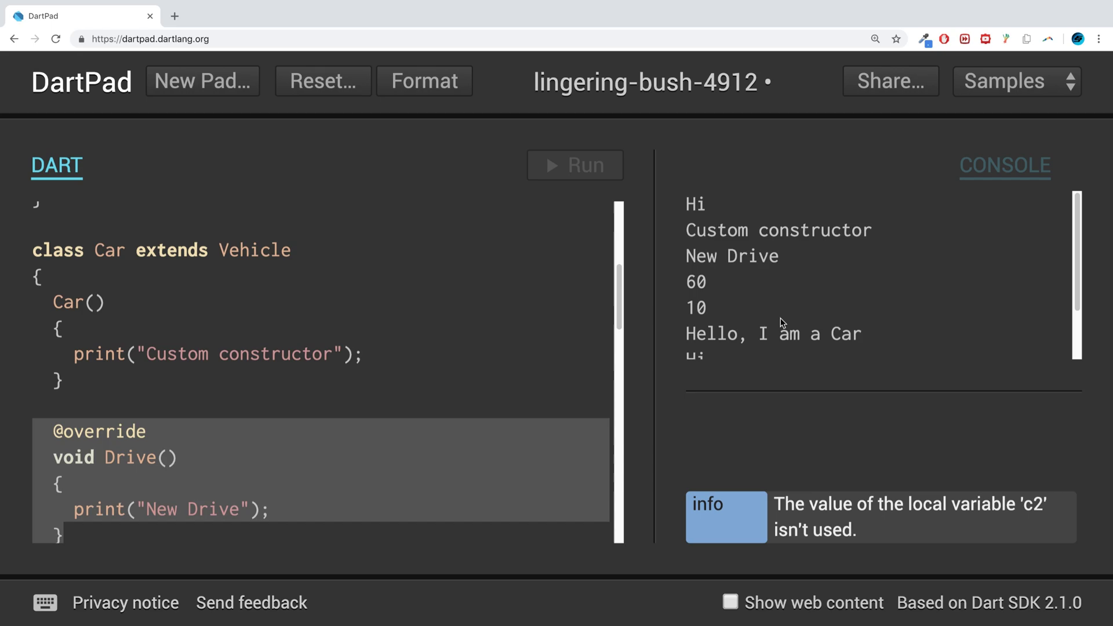
{"action": "left_click", "coordinate": [348, 384]}
{"action": "scroll", "coordinate": [348, 383], "scroll_direction": "down", "scroll_amount": 8}
{"action": "scroll", "coordinate": [203, 406], "scroll_direction": "down", "scroll_amount": 3}
{"action": "scroll", "coordinate": [204, 405], "scroll_direction": "down", "scroll_amount": 5}
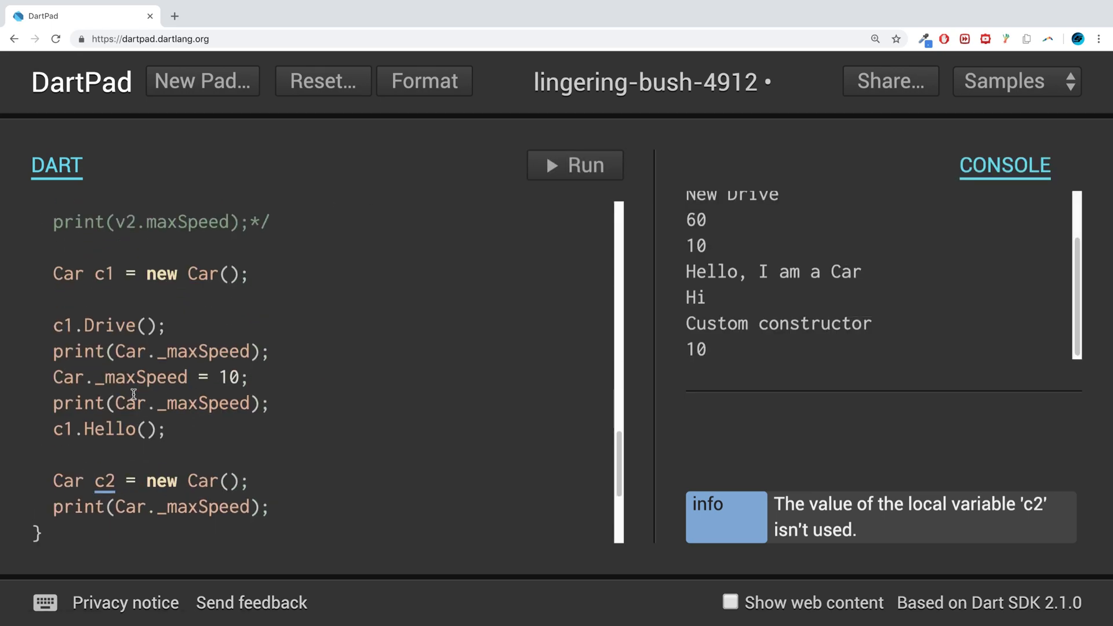
{"action": "scroll", "coordinate": [174, 391], "scroll_direction": "down", "scroll_amount": 1}
{"action": "left_click", "coordinate": [113, 318]}
{"action": "double_click", "coordinate": [109, 318]}
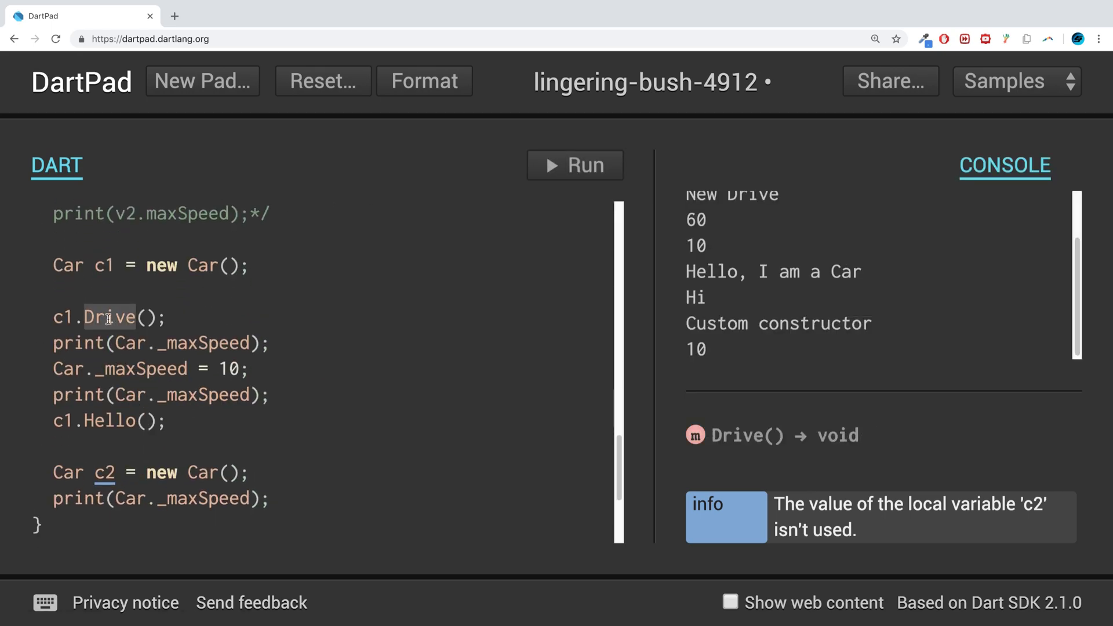
{"action": "triple_click", "coordinate": [109, 317]}
{"action": "scroll", "coordinate": [824, 291], "scroll_direction": "up", "scroll_amount": 2}
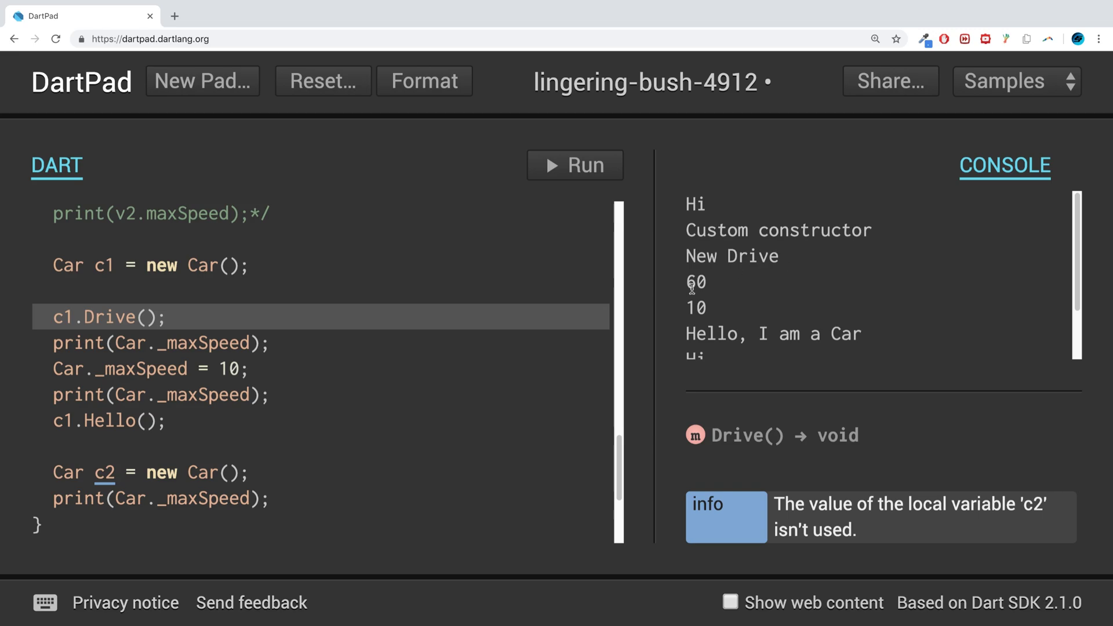
{"action": "scroll", "coordinate": [556, 297], "scroll_direction": "up", "scroll_amount": 3}
{"action": "scroll", "coordinate": [461, 295], "scroll_direction": "up", "scroll_amount": 5}
{"action": "scroll", "coordinate": [270, 296], "scroll_direction": "up", "scroll_amount": 3}
{"action": "scroll", "coordinate": [218, 300], "scroll_direction": "up", "scroll_amount": 3}
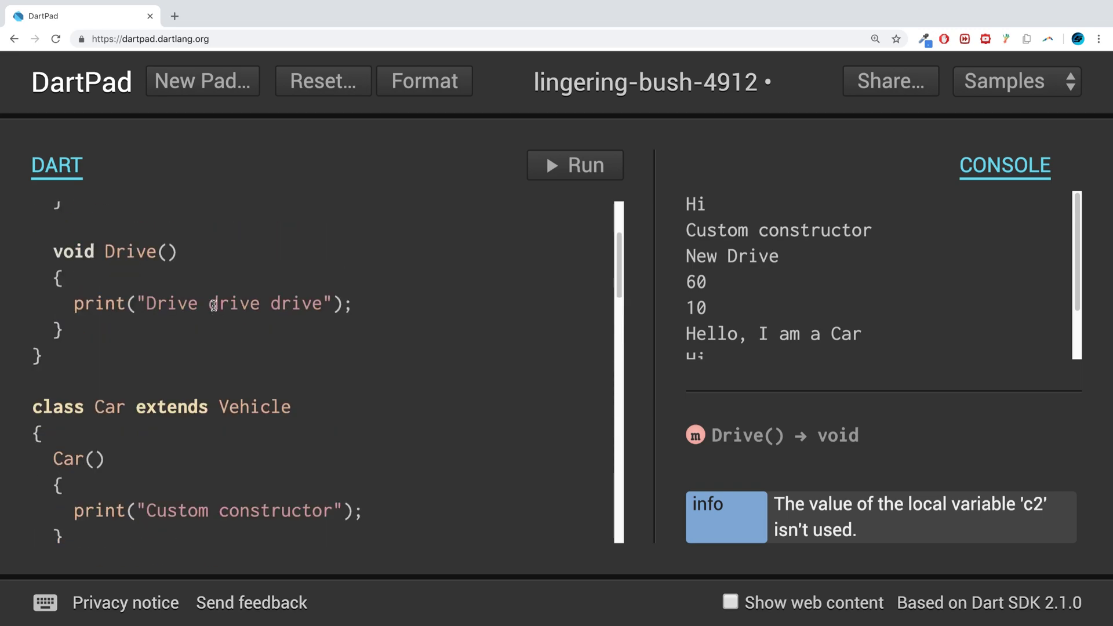
{"action": "scroll", "coordinate": [211, 303], "scroll_direction": "up", "scroll_amount": 2}
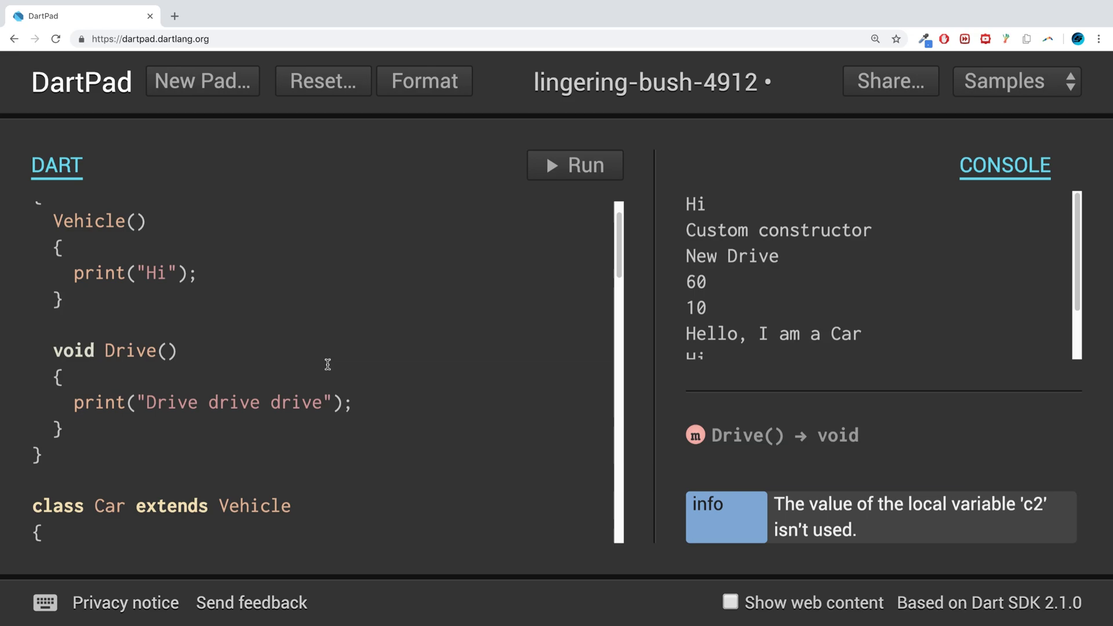
{"action": "left_click_drag", "start_coordinate": [91, 435], "coordinate": [5, 346]}
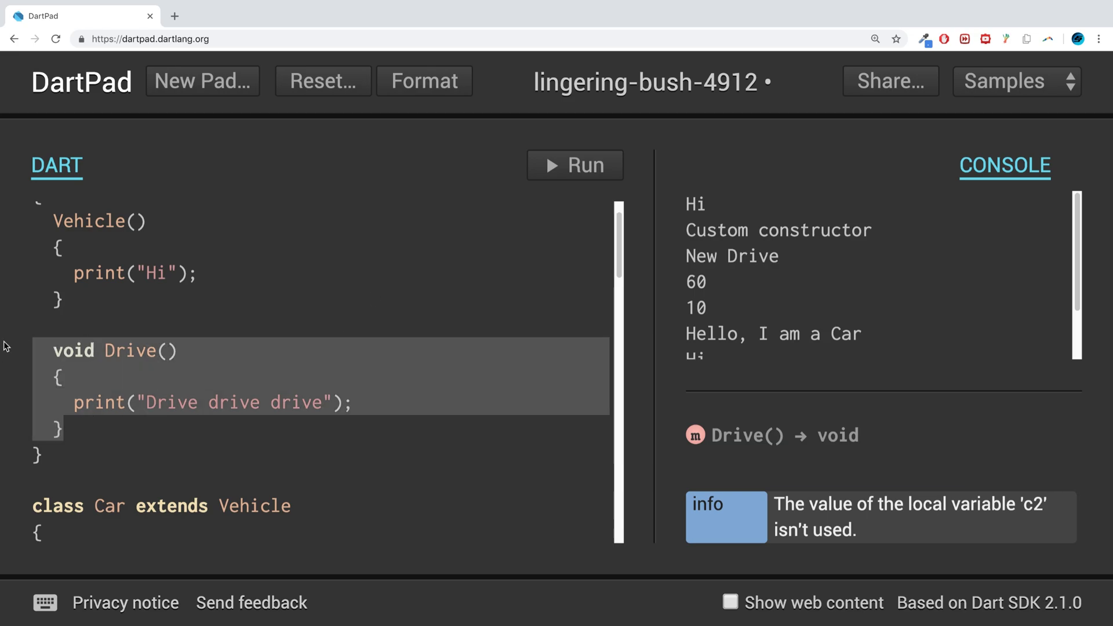
{"action": "scroll", "coordinate": [288, 465], "scroll_direction": "down", "scroll_amount": 5}
{"action": "scroll", "coordinate": [287, 466], "scroll_direction": "down", "scroll_amount": 1}
{"action": "scroll", "coordinate": [218, 478], "scroll_direction": "down", "scroll_amount": 2}
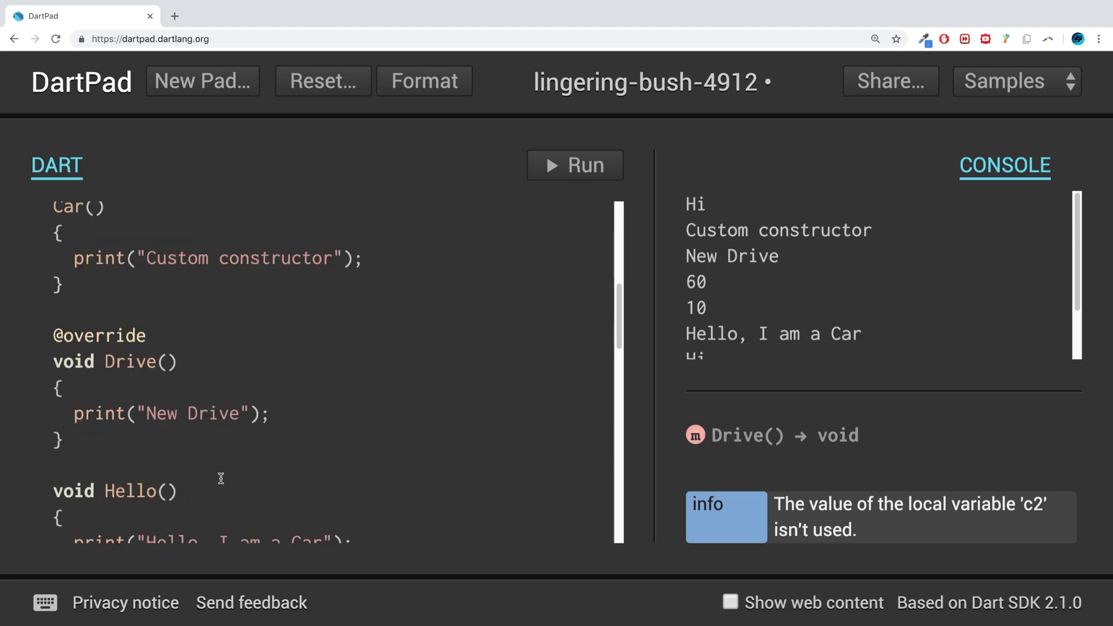
- Insert a super.Drive() call as the first line of Car's overridden Drive method
{"action": "left_click", "coordinate": [62, 388]}
{"action": "key", "text": "Return"}
{"action": "type", "text": "super"}
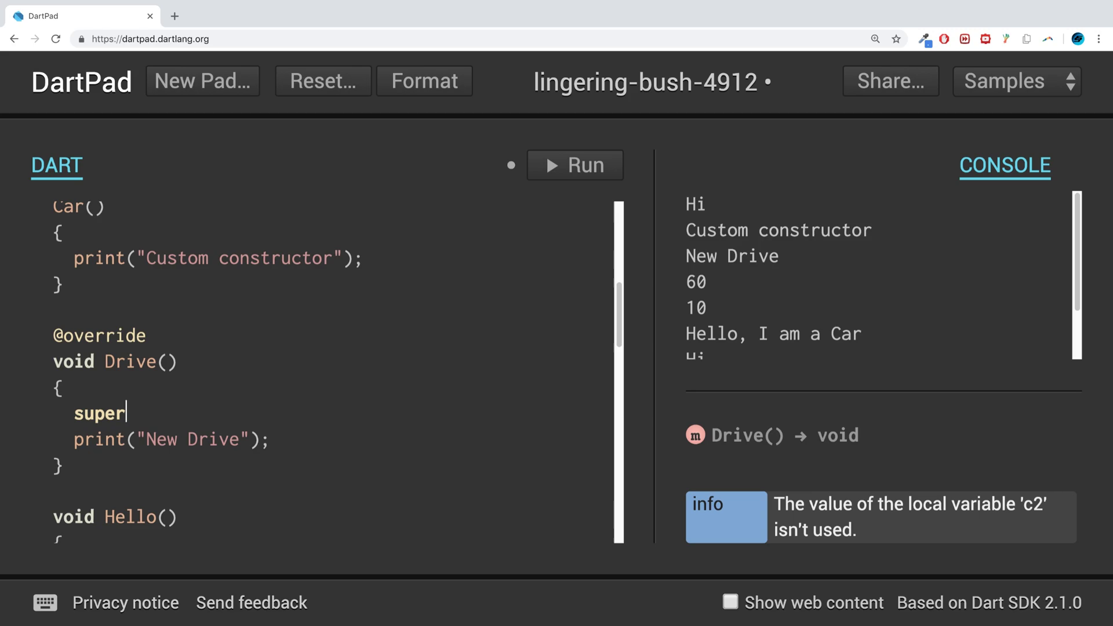
{"action": "type", "text": "."}
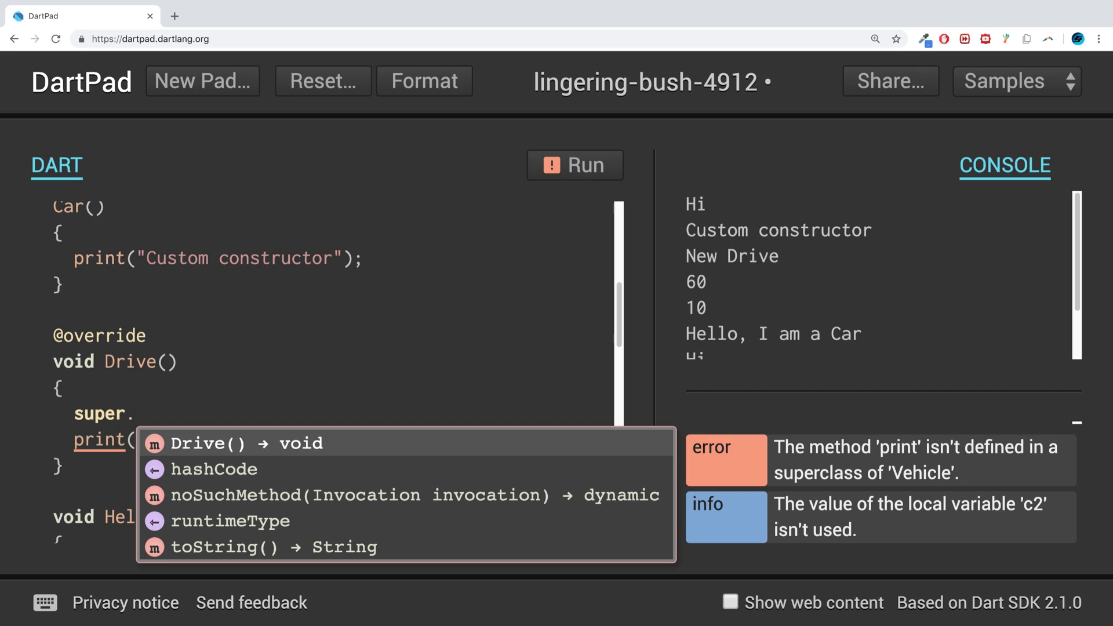
{"action": "key", "text": "Return"}
{"action": "key", "text": "Right"}
{"action": "type", "text": ";"}
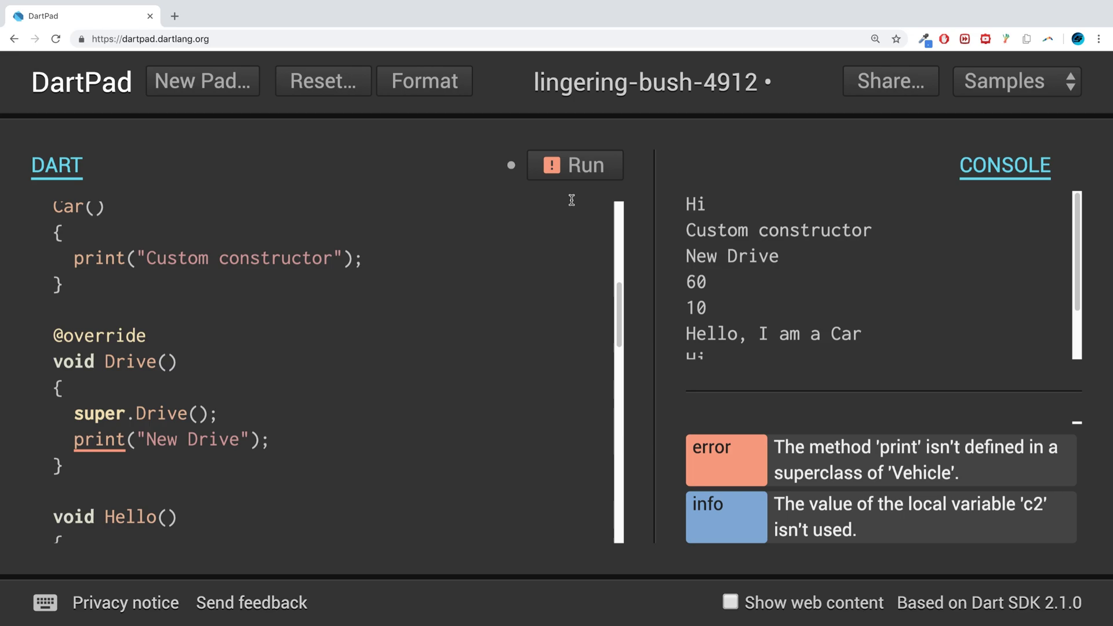
- Rerun the program and check the console for 'Drive drive drive' before 'New Drive'
{"action": "left_click", "coordinate": [573, 169]}
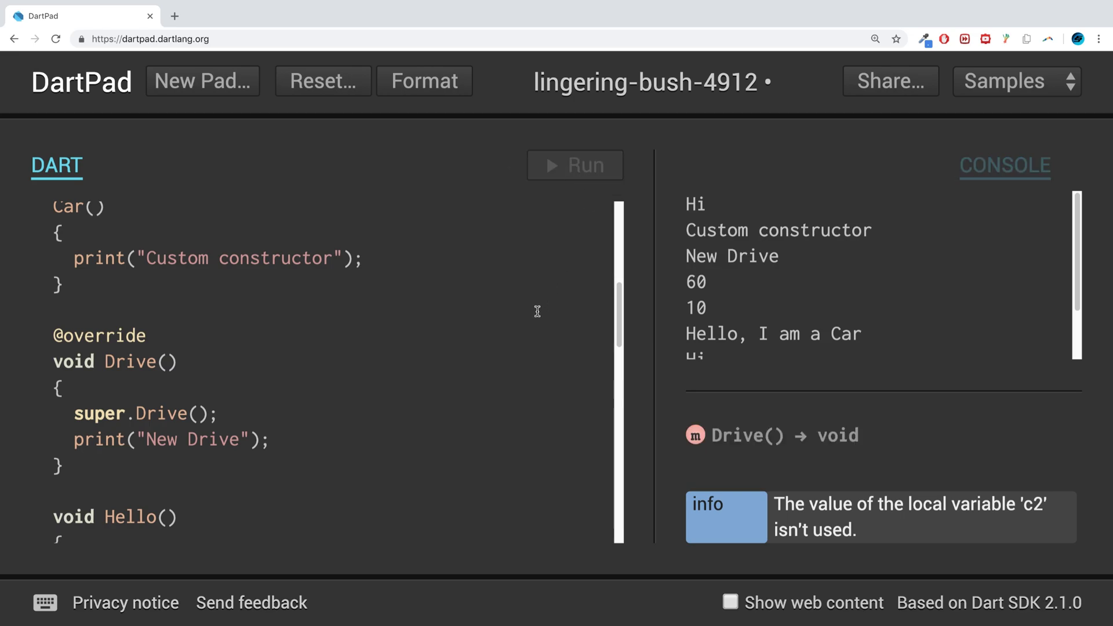
{"action": "scroll", "coordinate": [878, 265], "scroll_direction": "up", "scroll_amount": 2}
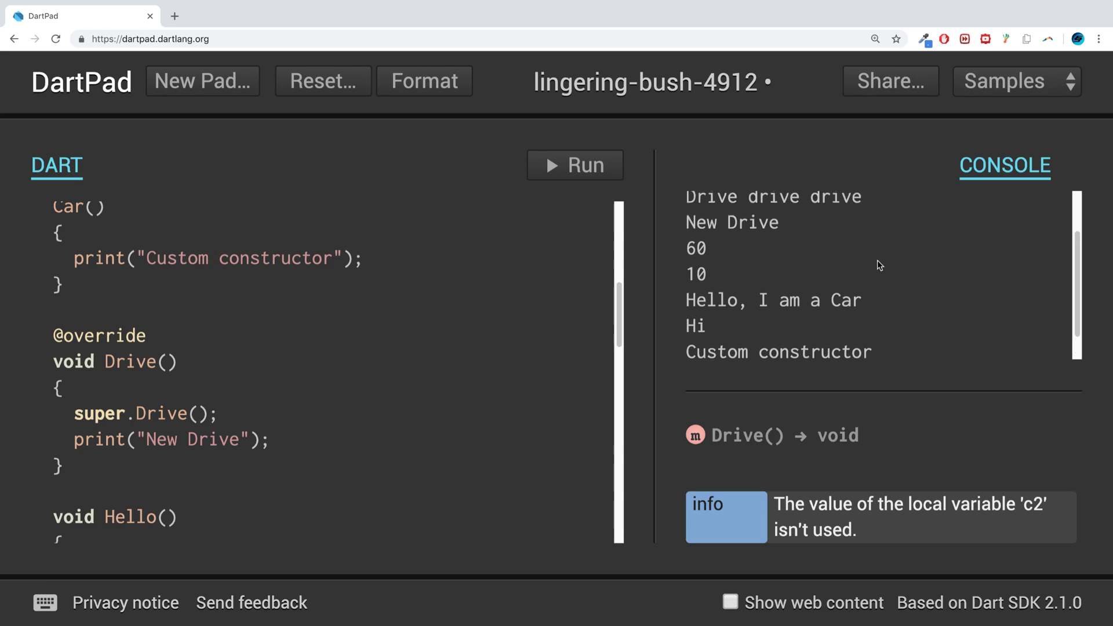
{"action": "scroll", "coordinate": [861, 253], "scroll_direction": "up", "scroll_amount": 1}
{"action": "mouse_move", "coordinate": [724, 215]}
{"action": "left_mouse_down"}
{"action": "mouse_move", "coordinate": [835, 218]}
{"action": "mouse_move", "coordinate": [652, 251]}
{"action": "left_mouse_up"}
{"action": "scroll", "coordinate": [835, 221], "scroll_direction": "up", "scroll_amount": 1}
{"action": "left_click", "coordinate": [870, 246]}
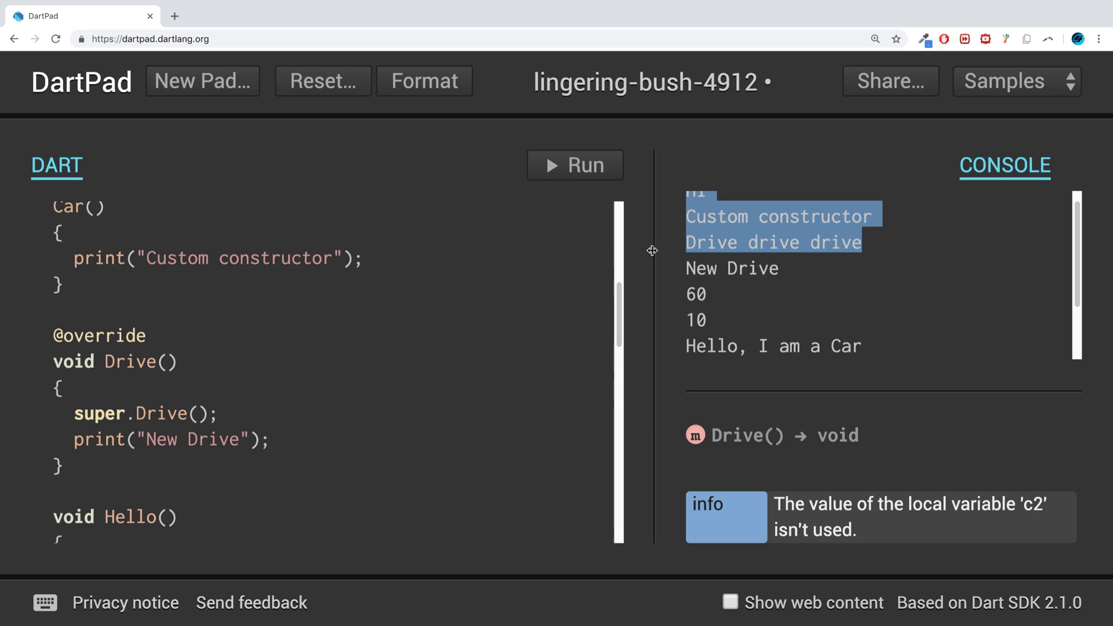